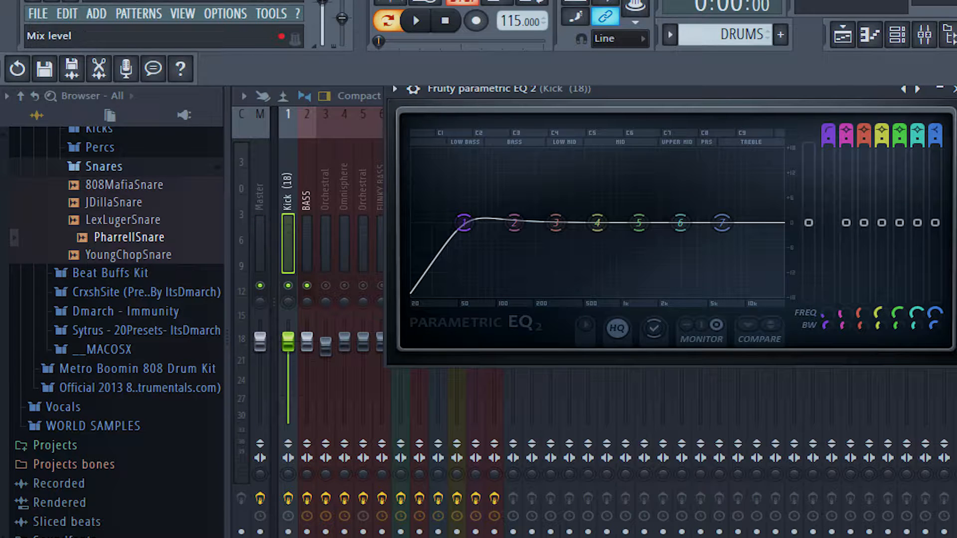
Play the Kick track with its flat Fruity parametric EQ 2 open to examine its frequency spectrum.
{"action": "key", "text": "Escape"}
{"action": "left_click", "coordinate": [954, 185]}
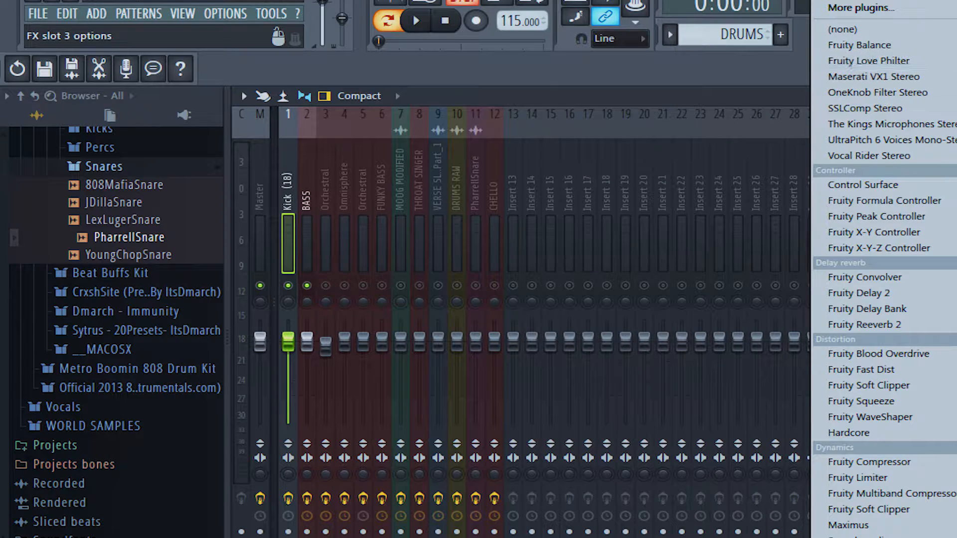
{"action": "left_click", "coordinate": [954, 182]}
{"action": "left_click_drag", "start_coordinate": [648, 303], "coordinate": [720, 154]}
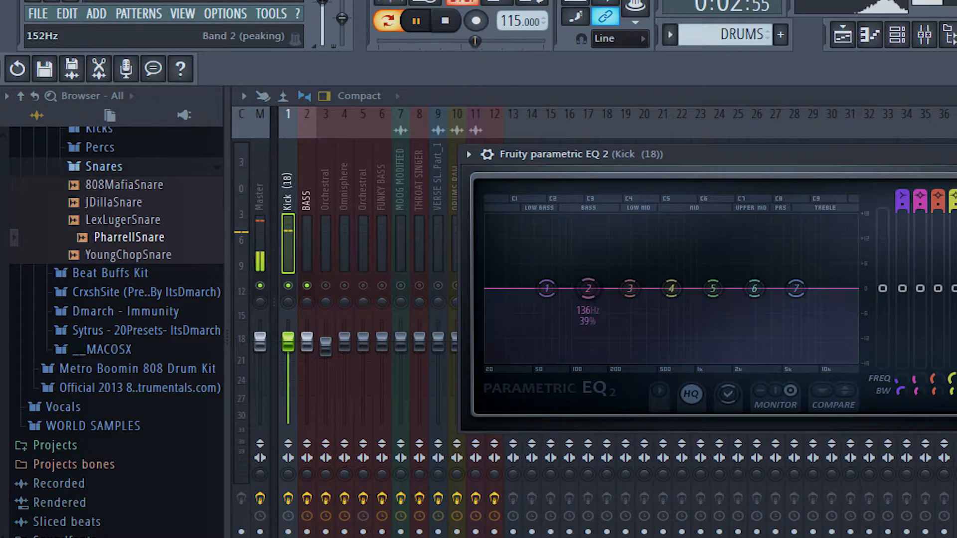
{"action": "key", "text": "space"}
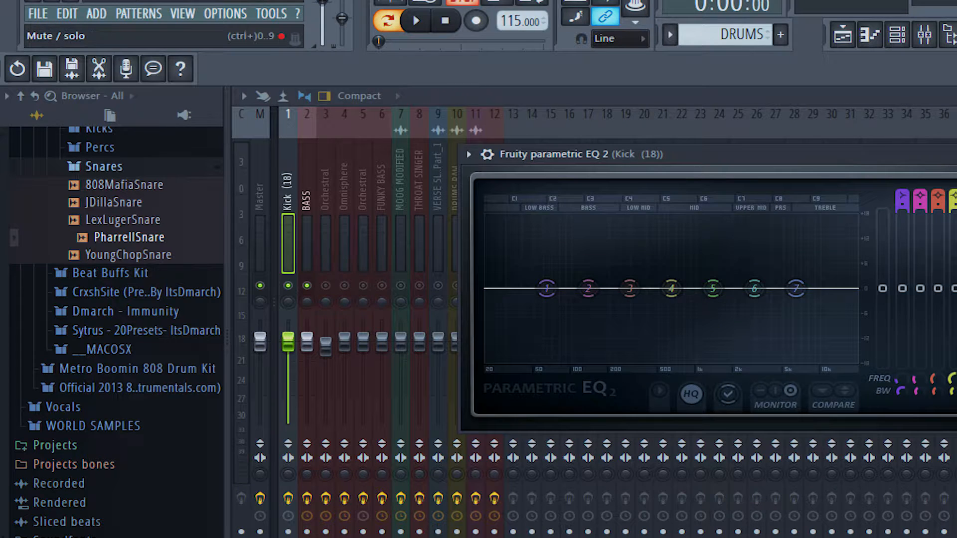
{"action": "key", "text": "Escape"}
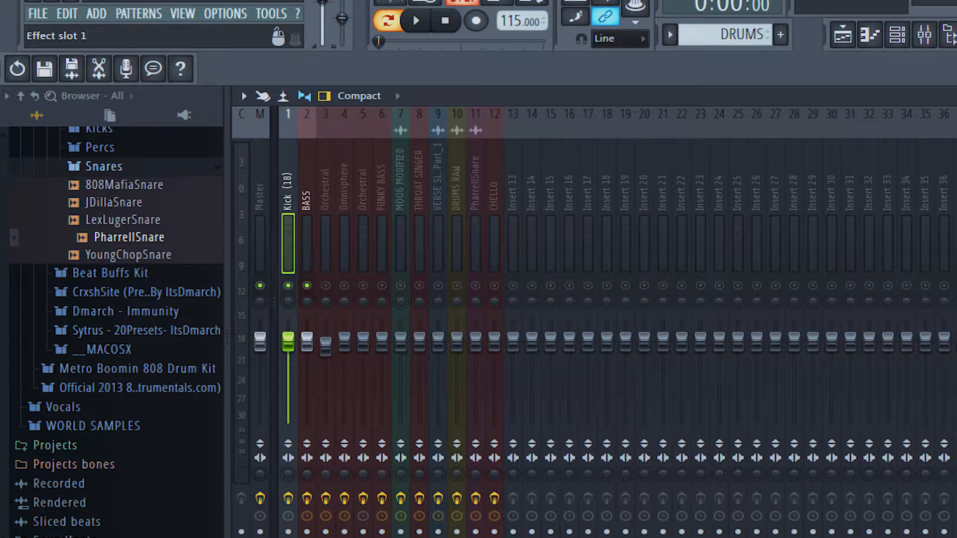
Reset band 1 of the Kick's high-pass parametric EQ and return the plugin to its flat default preset.
{"action": "key", "text": "space"}
{"action": "key", "text": "space"}
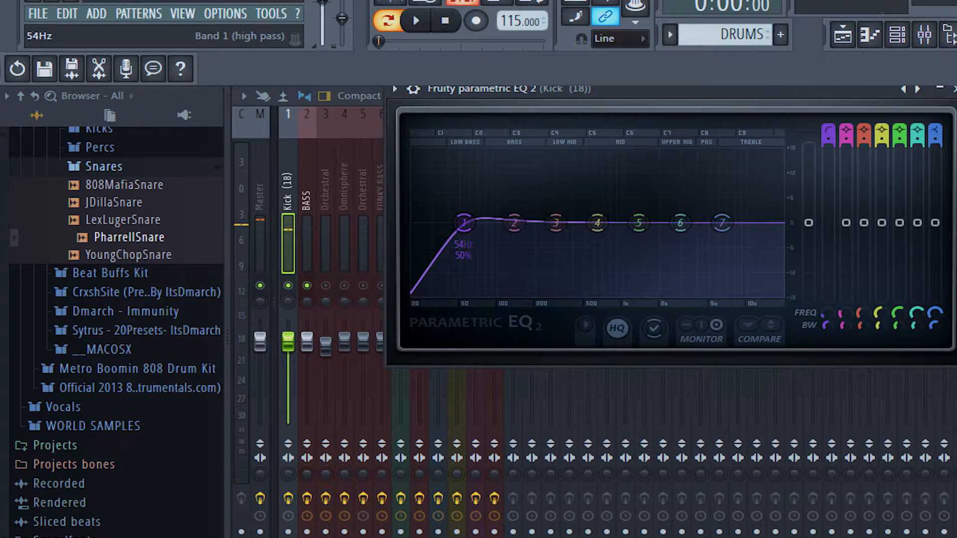
{"action": "right_click", "coordinate": [463, 222]}
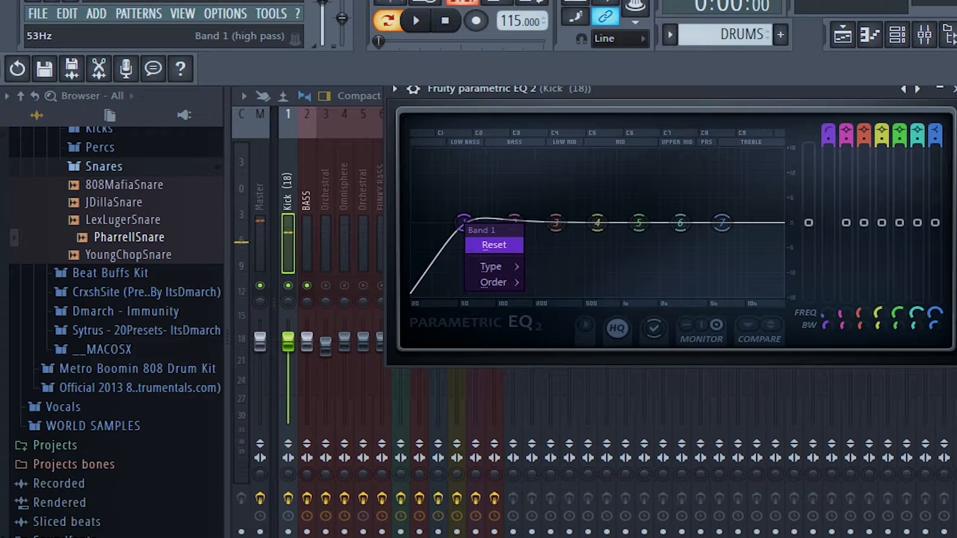
{"action": "left_click", "coordinate": [493, 245]}
{"action": "right_click", "coordinate": [472, 222]}
{"action": "left_click", "coordinate": [496, 245]}
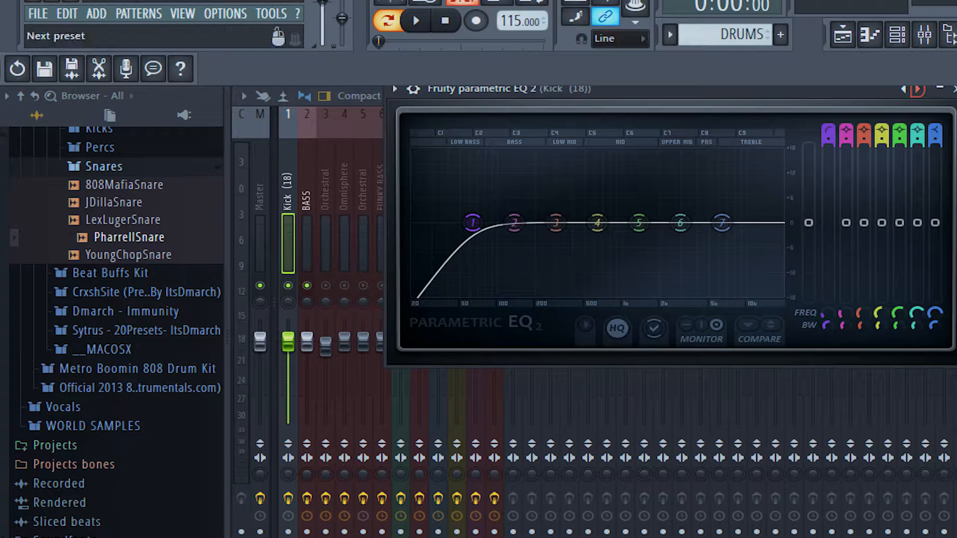
{"action": "scroll", "coordinate": [278, 36], "scroll_direction": "up", "scroll_amount": 6}
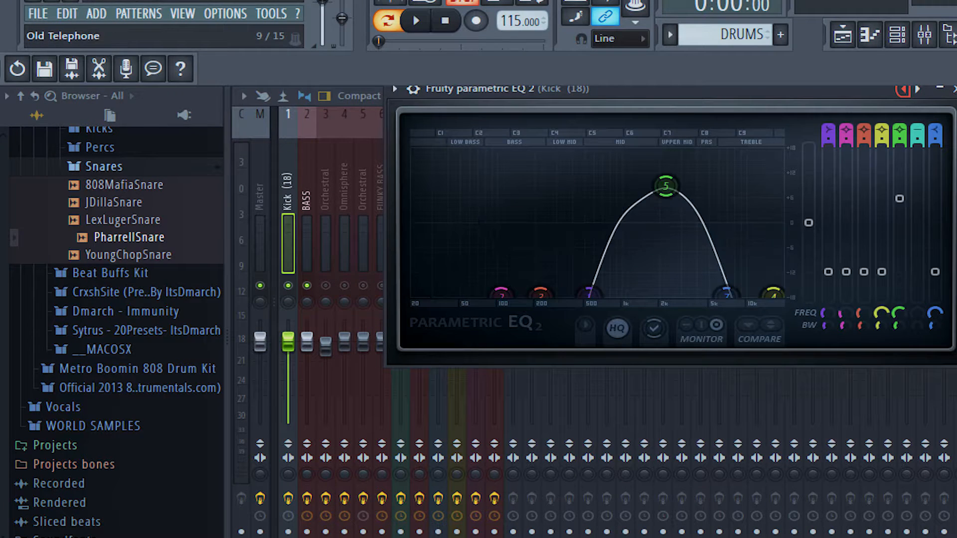
{"action": "scroll", "coordinate": [278, 36], "scroll_direction": "up", "scroll_amount": 1}
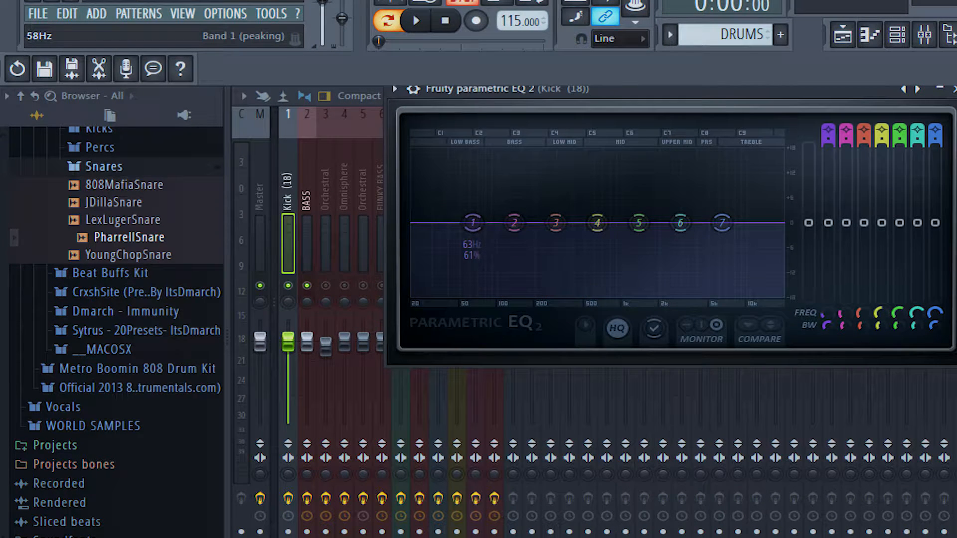
Set band 1 of the Kick's EQ to a high pass at about 55 Hz and audition it briefly.
{"action": "right_click", "coordinate": [472, 223]}
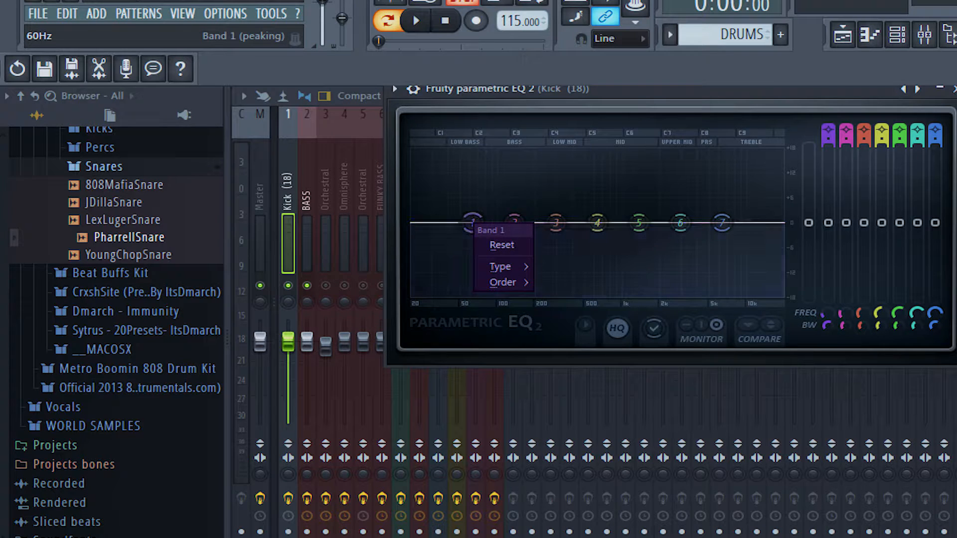
{"action": "mouse_move", "coordinate": [502, 267]}
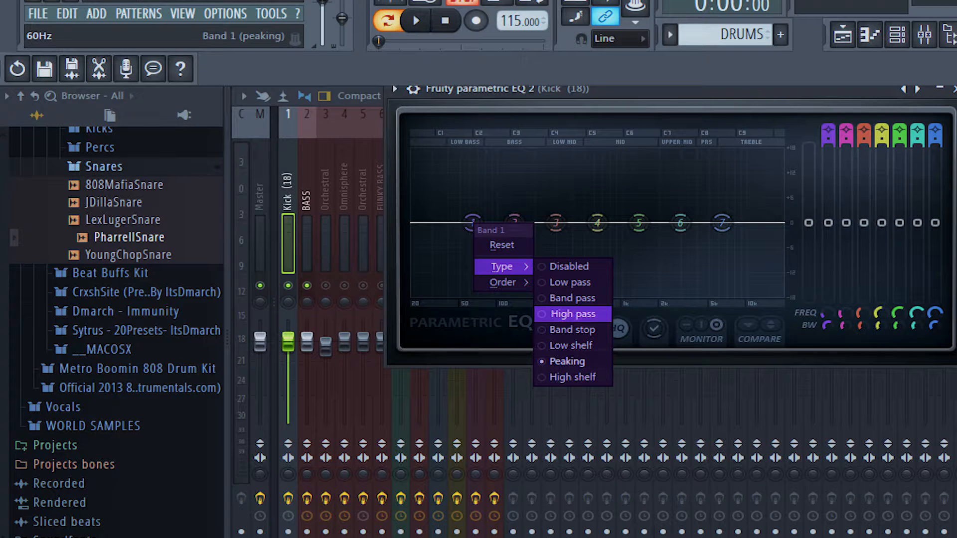
{"action": "left_click", "coordinate": [573, 314]}
{"action": "left_click_drag", "start_coordinate": [472, 222], "coordinate": [466, 222]}
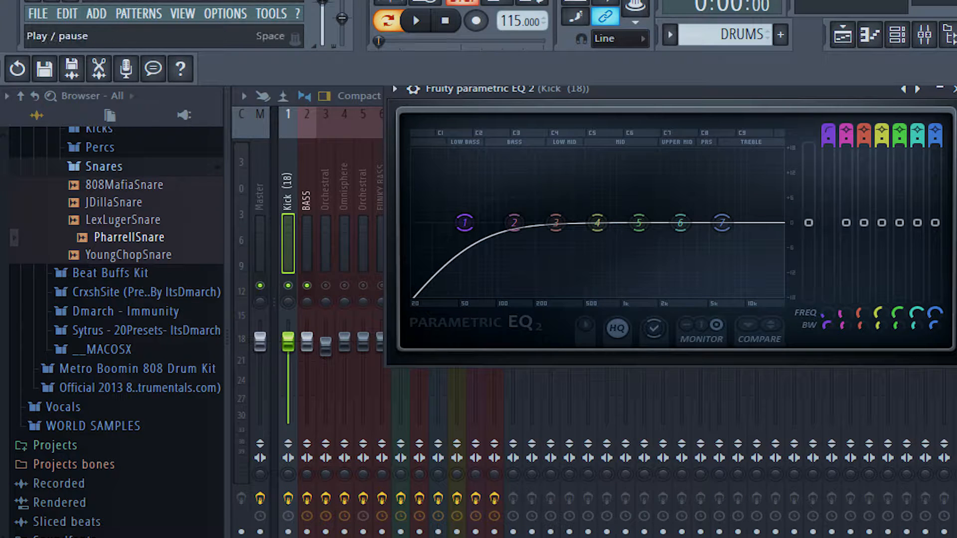
{"action": "left_click", "coordinate": [415, 21]}
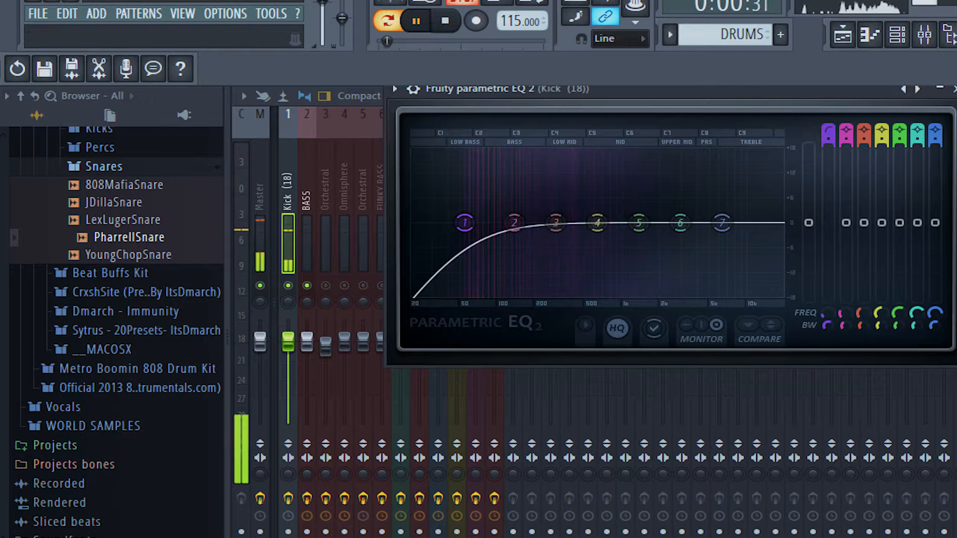
{"action": "key", "text": "space"}
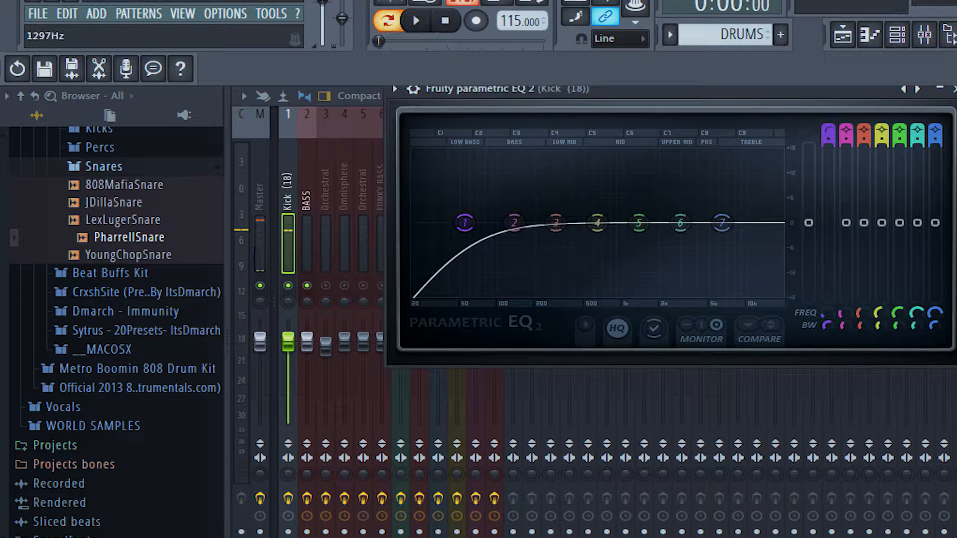
Narrow the width of the Kick EQ's band 1 for a steeper cutoff and nudge its frequency slightly higher.
{"action": "left_click_drag", "start_coordinate": [826, 325], "coordinate": [826, 337]}
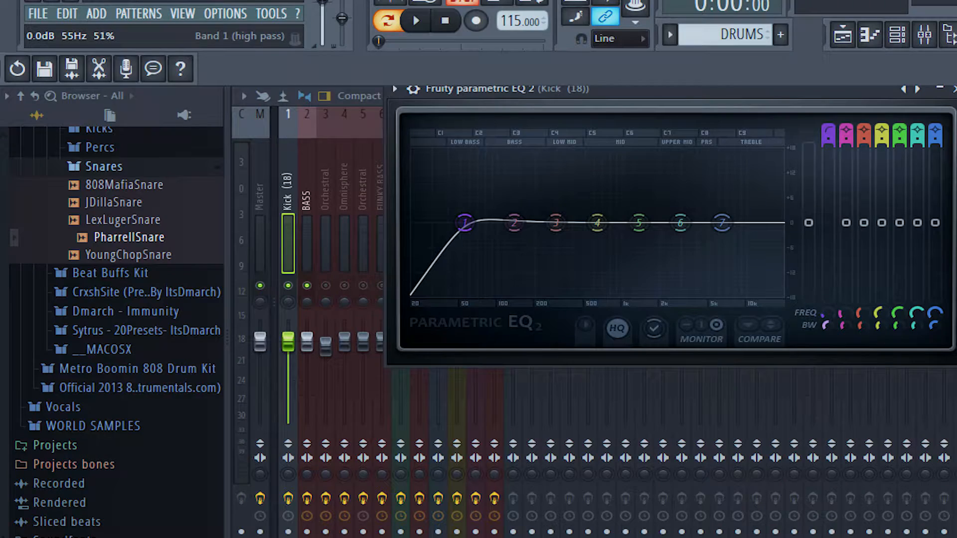
{"action": "mouse_move", "coordinate": [465, 223]}
{"action": "left_mouse_down"}
{"action": "mouse_move", "coordinate": [503, 222]}
{"action": "mouse_move", "coordinate": [466, 222]}
{"action": "left_mouse_up"}
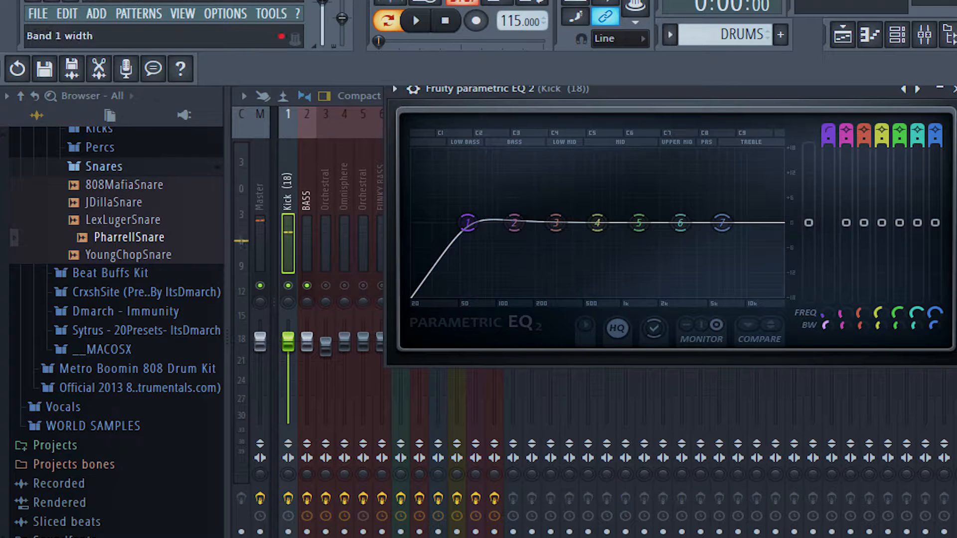
{"action": "left_click_drag", "start_coordinate": [826, 325], "coordinate": [826, 333]}
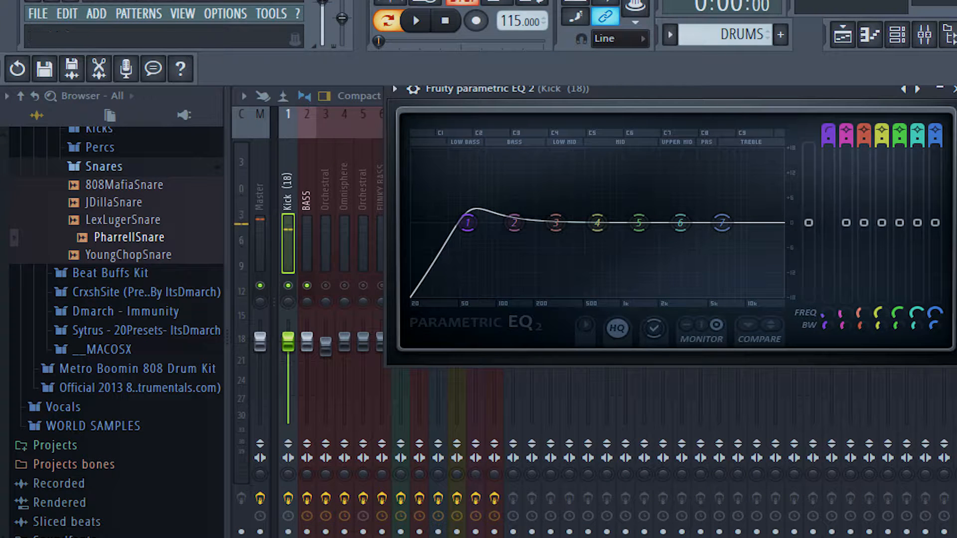
Move the playlist position to the CHORUS marker at bar 9 and play the section with the mixer in view.
{"action": "left_click", "coordinate": [842, 35]}
{"action": "left_click", "coordinate": [402, 133]}
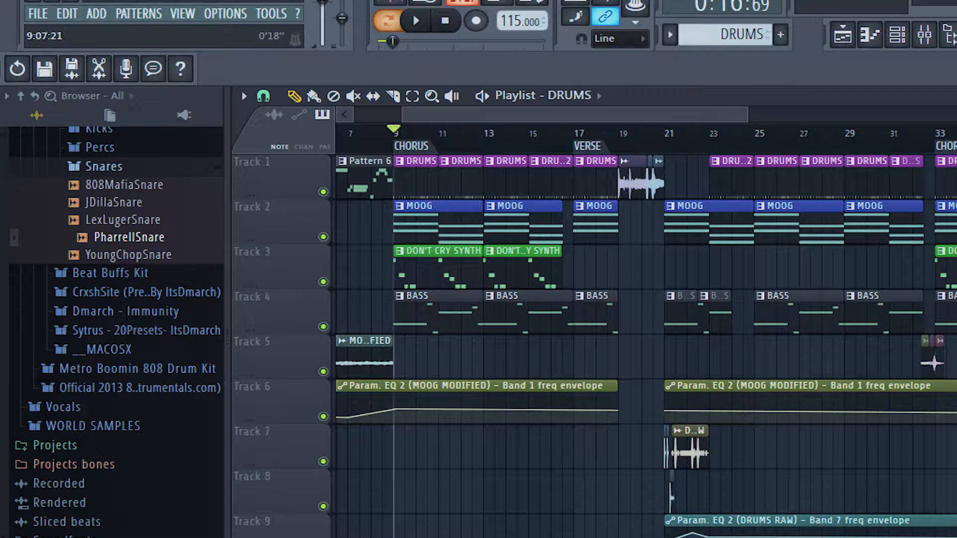
{"action": "left_click", "coordinate": [924, 35]}
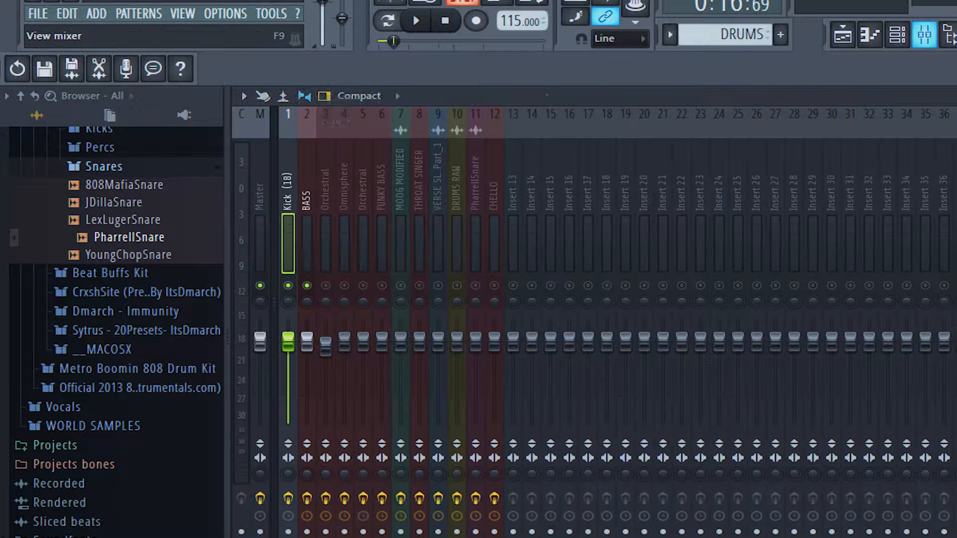
{"action": "key", "text": "space"}
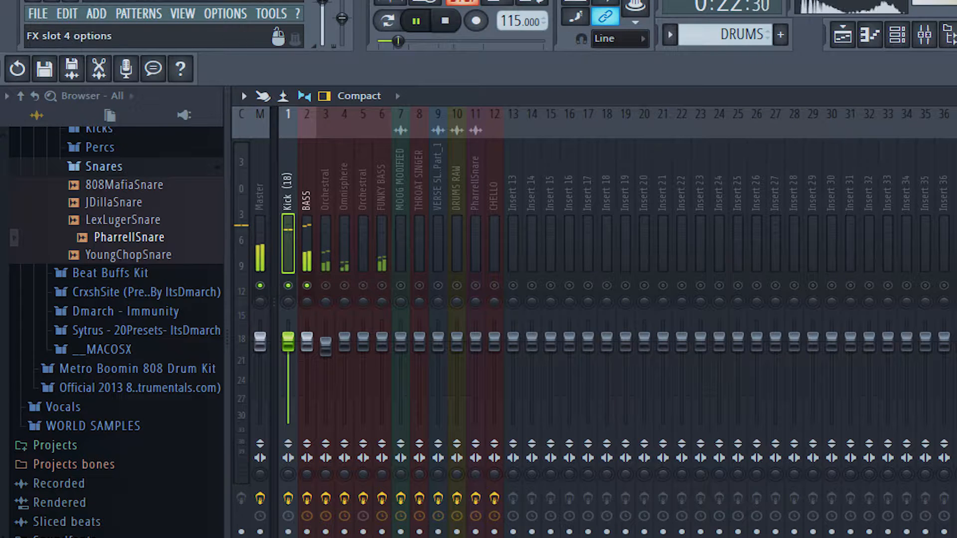
{"action": "key", "text": "space"}
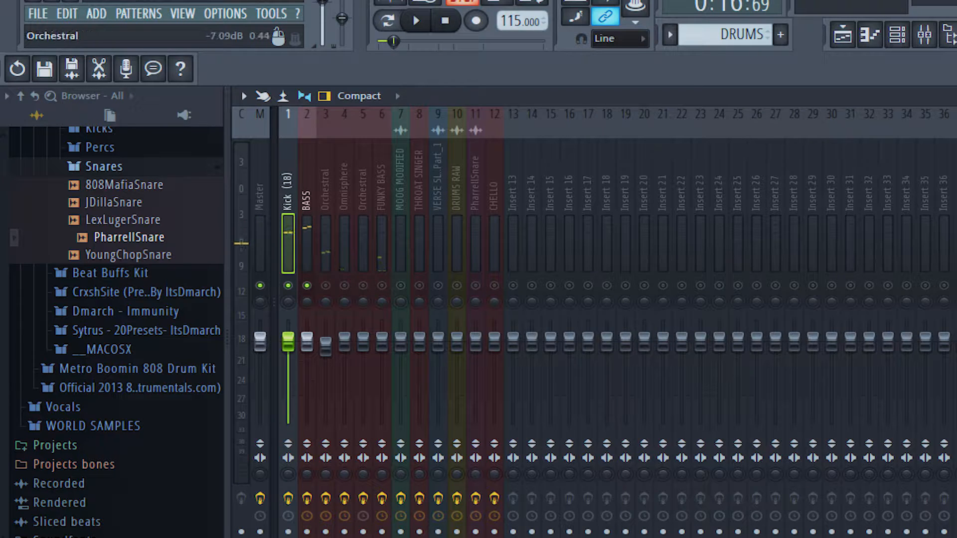
Examine the existing parametric EQ curve on the BASS mixer track.
{"action": "left_click", "coordinate": [307, 209]}
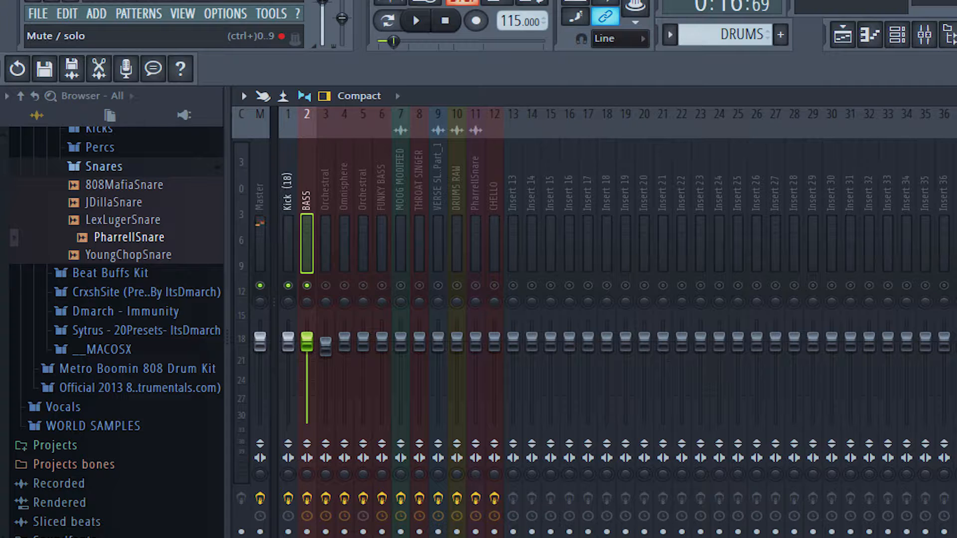
{"action": "left_click", "coordinate": [956, 167]}
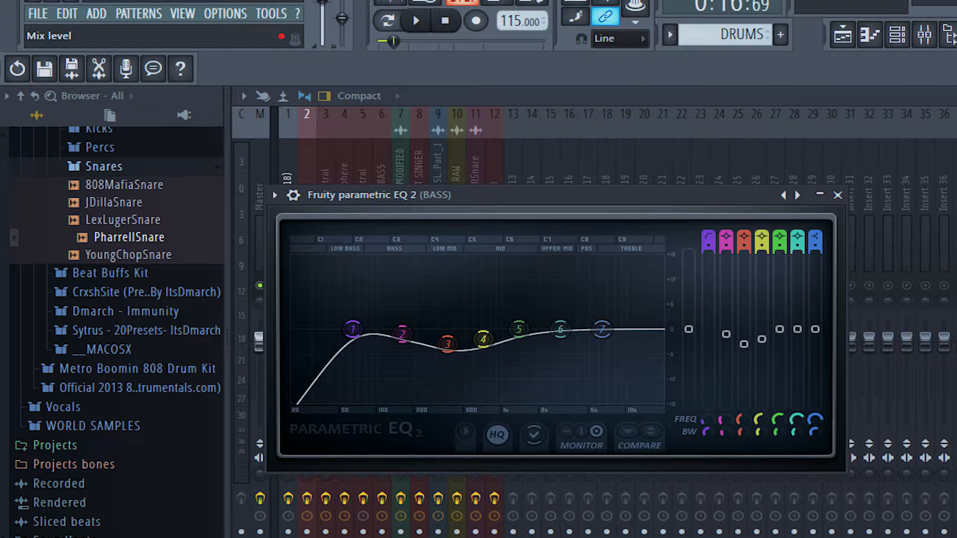
{"action": "key", "text": "Escape"}
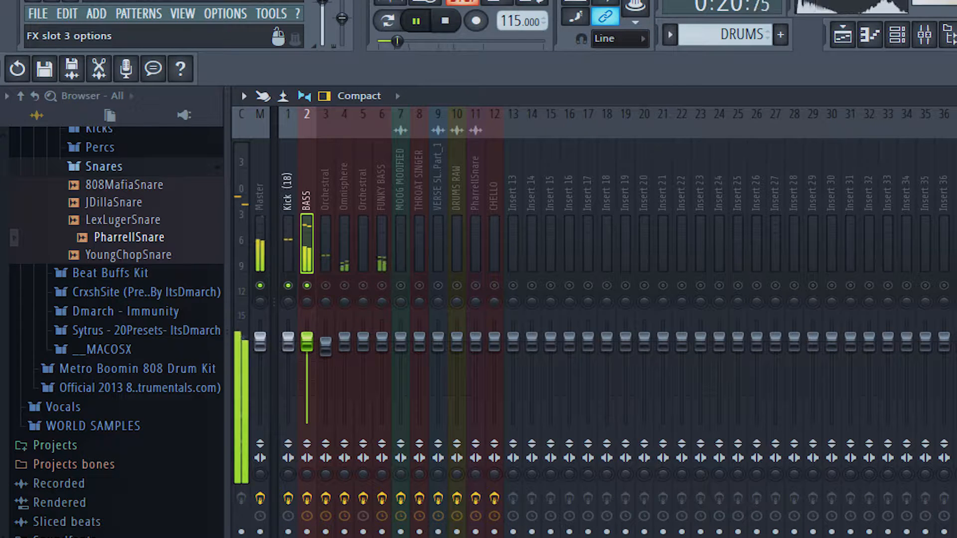
Audition the chorus with the BASS track's flat parametric EQ open and change its band 1 type to high pass.
{"action": "key", "text": "space"}
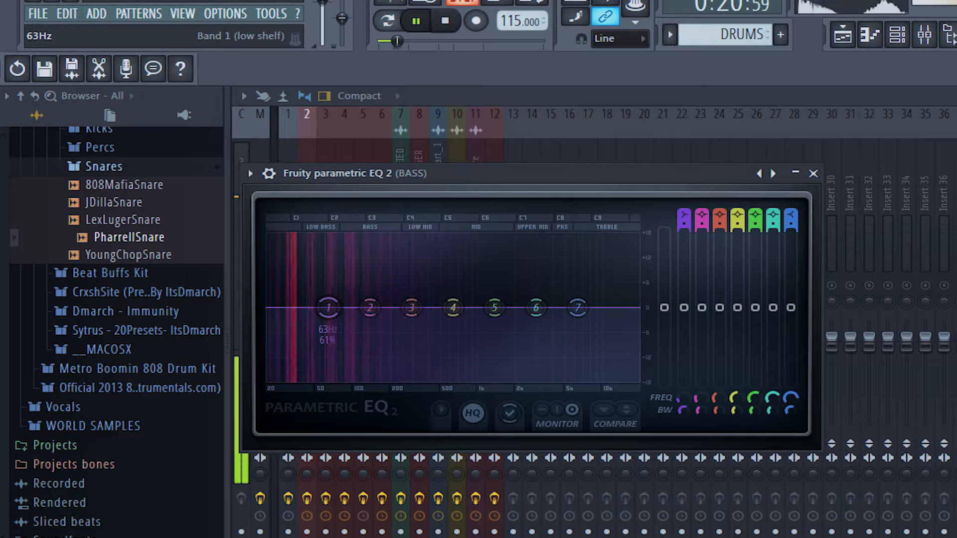
{"action": "key", "text": "space"}
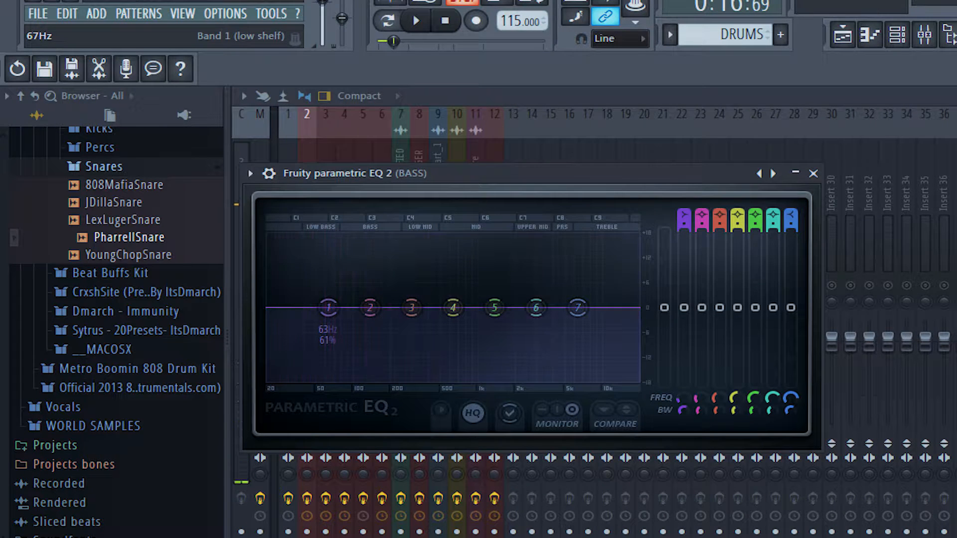
{"action": "right_click", "coordinate": [329, 307]}
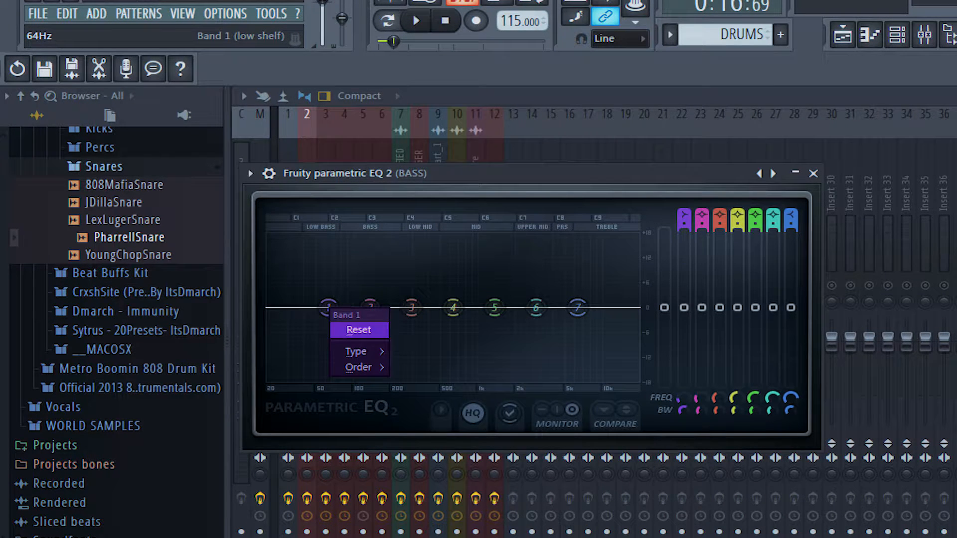
{"action": "mouse_move", "coordinate": [356, 351]}
{"action": "left_click", "coordinate": [427, 395]}
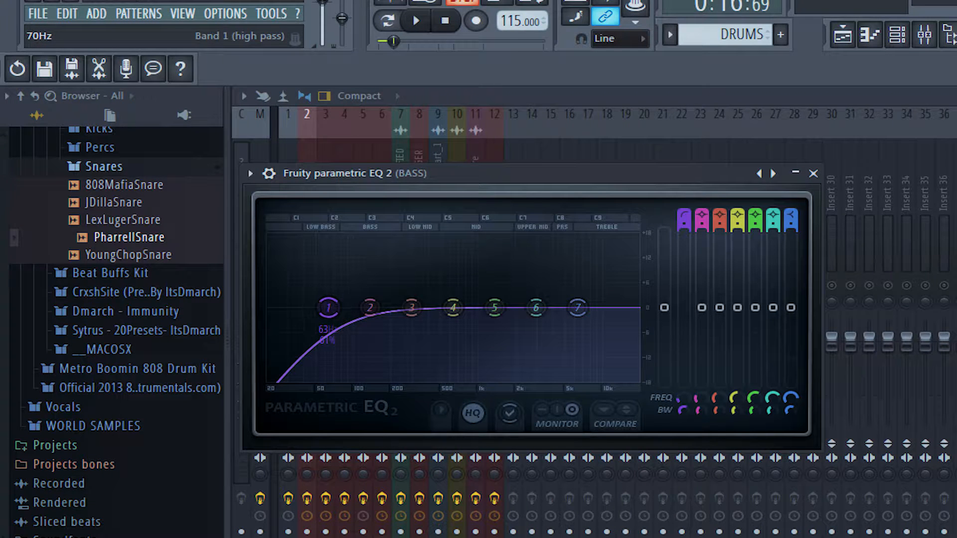
Lower the BASS EQ's band 1 high-pass frequency to about 56 Hz while listening to the chorus.
{"action": "key", "text": "space"}
{"action": "mouse_move", "coordinate": [329, 307]}
{"action": "left_mouse_down"}
{"action": "mouse_move", "coordinate": [311, 307]}
{"action": "mouse_move", "coordinate": [320, 307]}
{"action": "left_mouse_up"}
{"action": "key", "text": "space"}
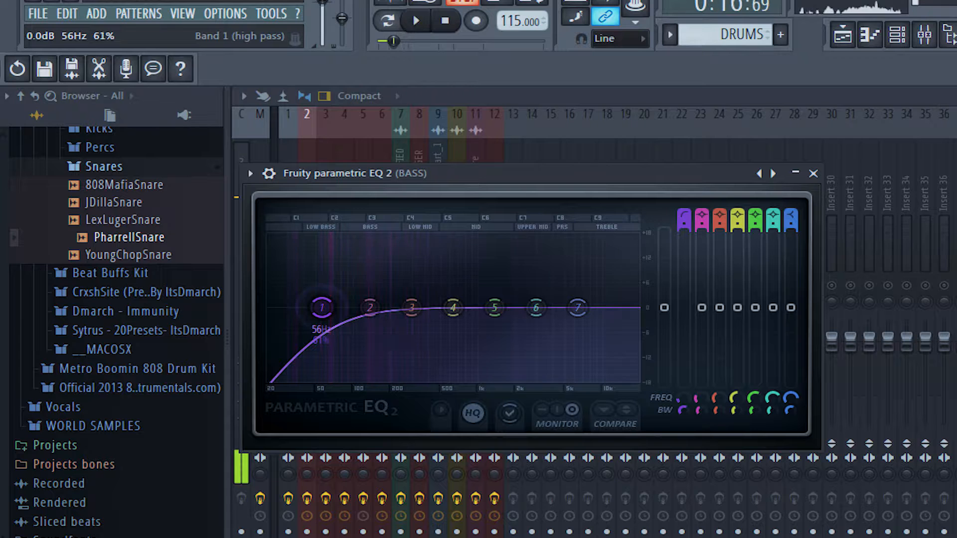
{"action": "key", "text": "space"}
{"action": "left_click_drag", "start_coordinate": [322, 307], "coordinate": [322, 307]}
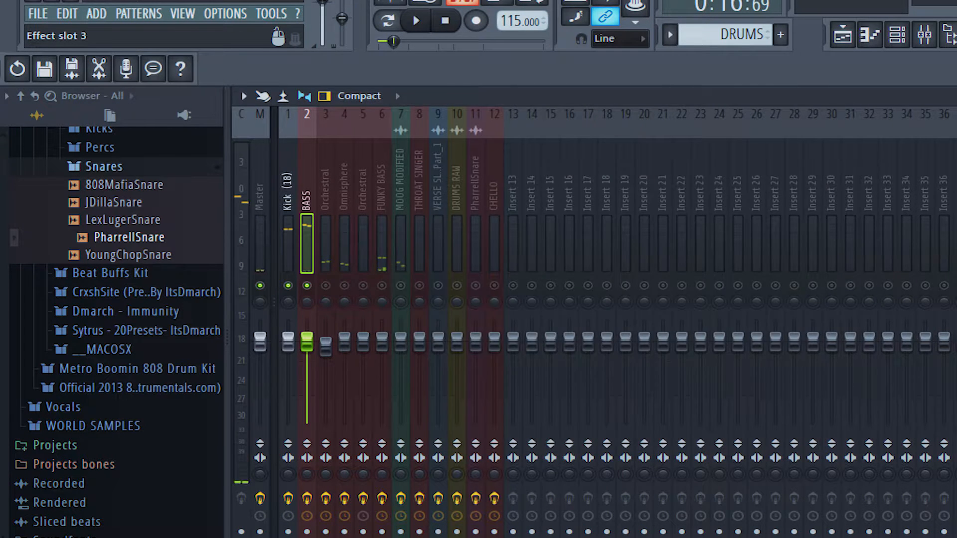
Play the chorus with the BASS track's high-pass EQ open to check for signal in its display.
{"action": "left_click", "coordinate": [954, 185]}
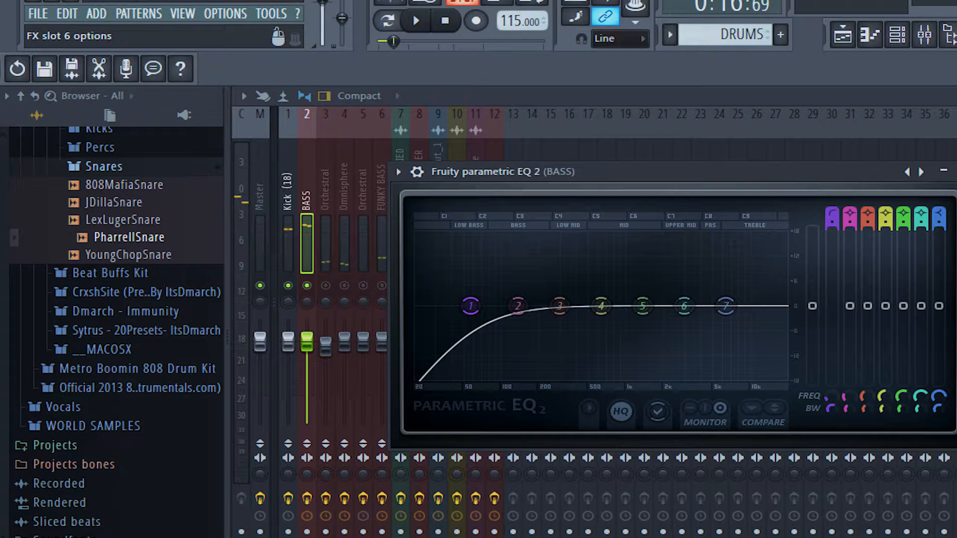
{"action": "key", "text": "space"}
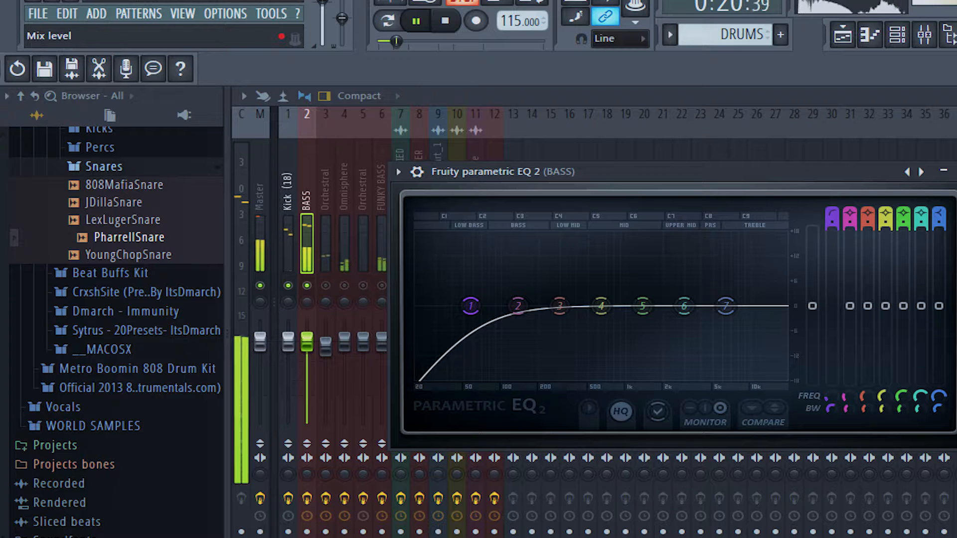
{"action": "key", "text": "space"}
{"action": "key", "text": "Escape"}
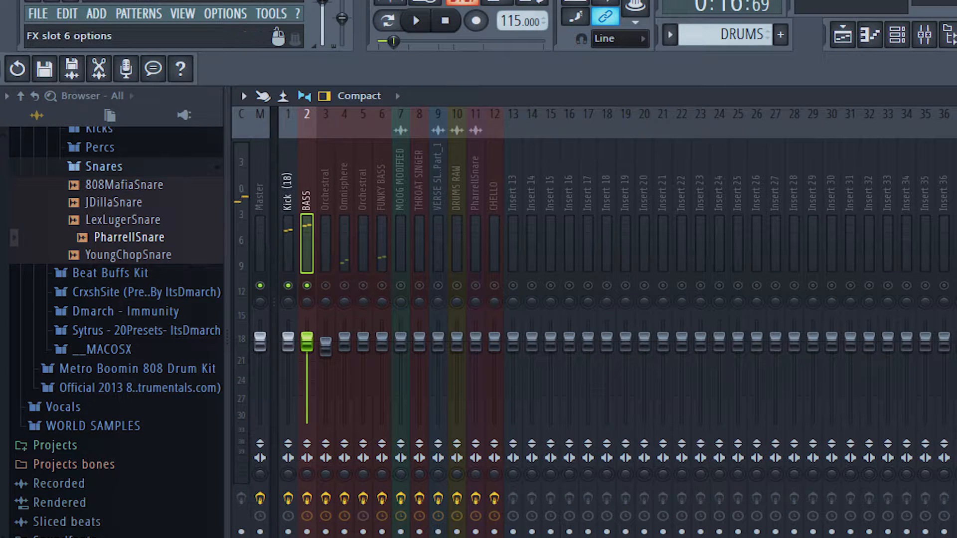
During playback, set the BASS EQ's band 1 high pass to about 52 Hz with a width of about 62%.
{"action": "left_click", "coordinate": [954, 172]}
{"action": "key", "text": "space"}
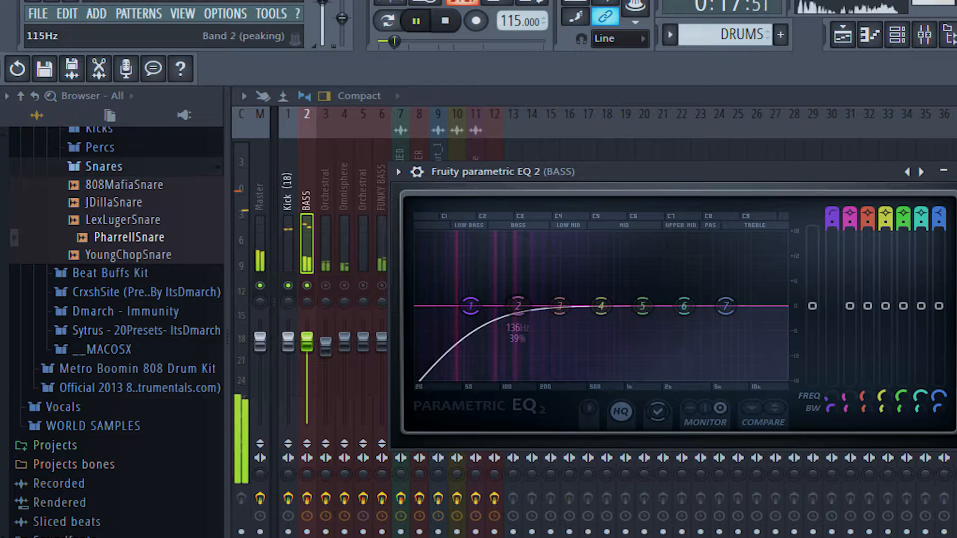
{"action": "mouse_move", "coordinate": [471, 306]}
{"action": "left_mouse_down"}
{"action": "mouse_move", "coordinate": [489, 306]}
{"action": "mouse_move", "coordinate": [467, 306]}
{"action": "left_mouse_up"}
{"action": "mouse_move", "coordinate": [830, 408]}
{"action": "left_mouse_down"}
{"action": "mouse_move", "coordinate": [831, 418]}
{"action": "mouse_move", "coordinate": [830, 403]}
{"action": "left_mouse_up"}
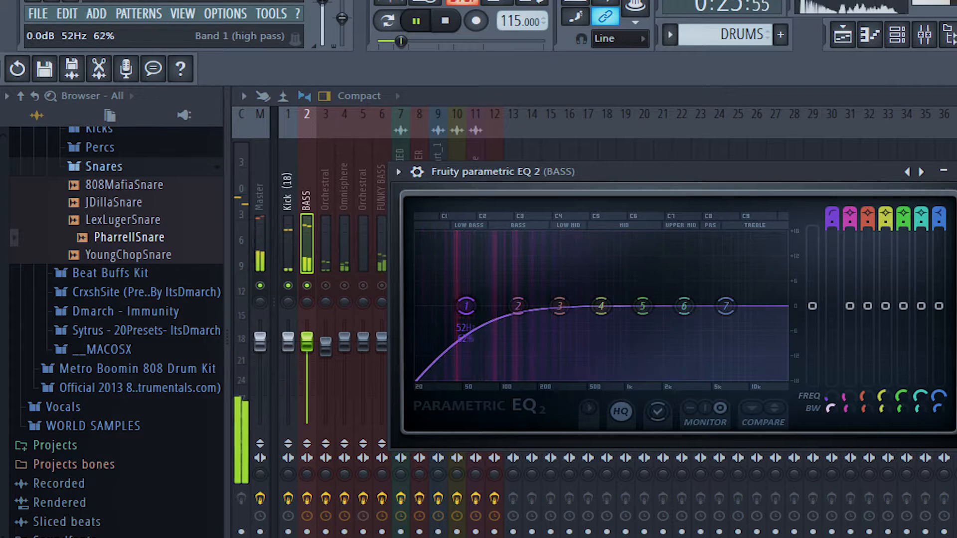
Close the BASS EQ and open the CHELLO pattern from the second verse in the piano roll.
{"action": "key", "text": "space"}
{"action": "key", "text": "Escape"}
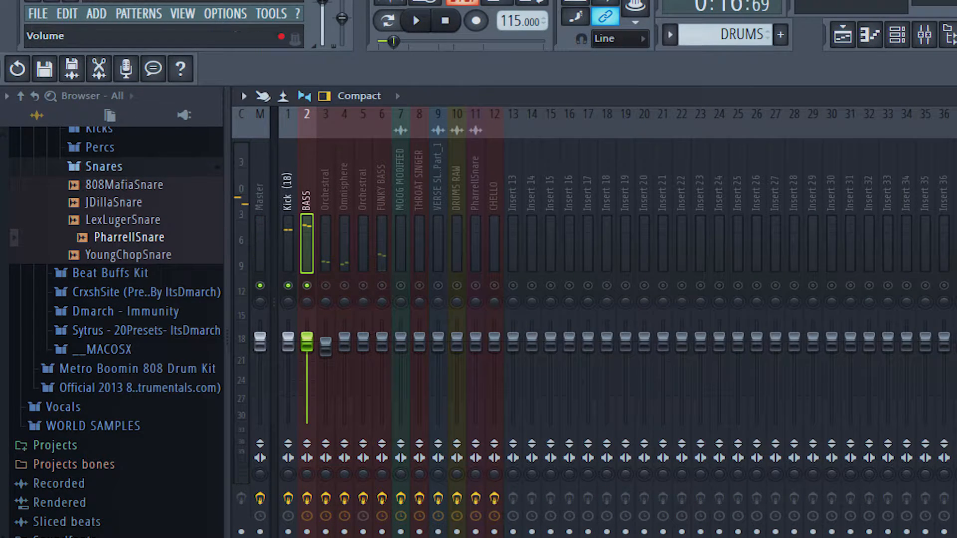
{"action": "key", "text": "F5"}
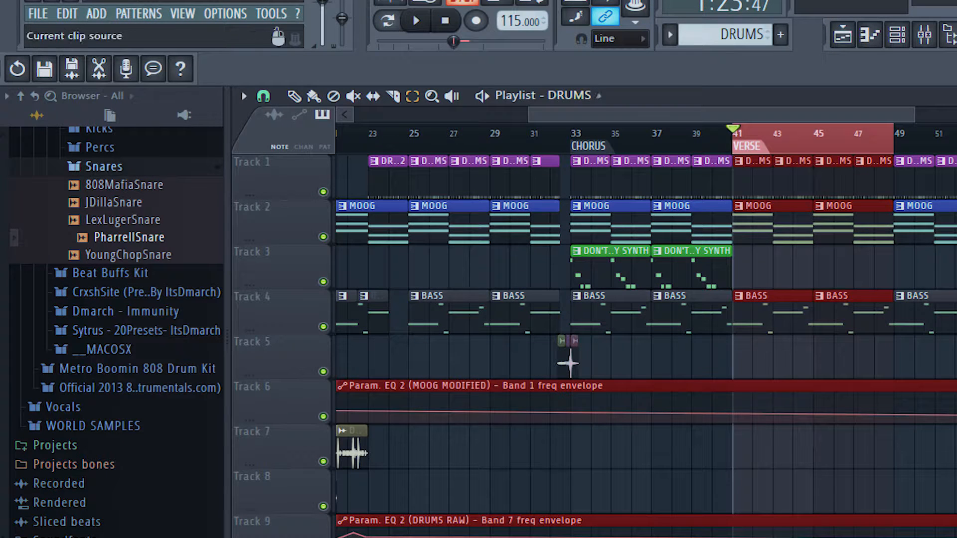
{"action": "scroll", "coordinate": [787, 315], "scroll_direction": "up", "scroll_amount": 2}
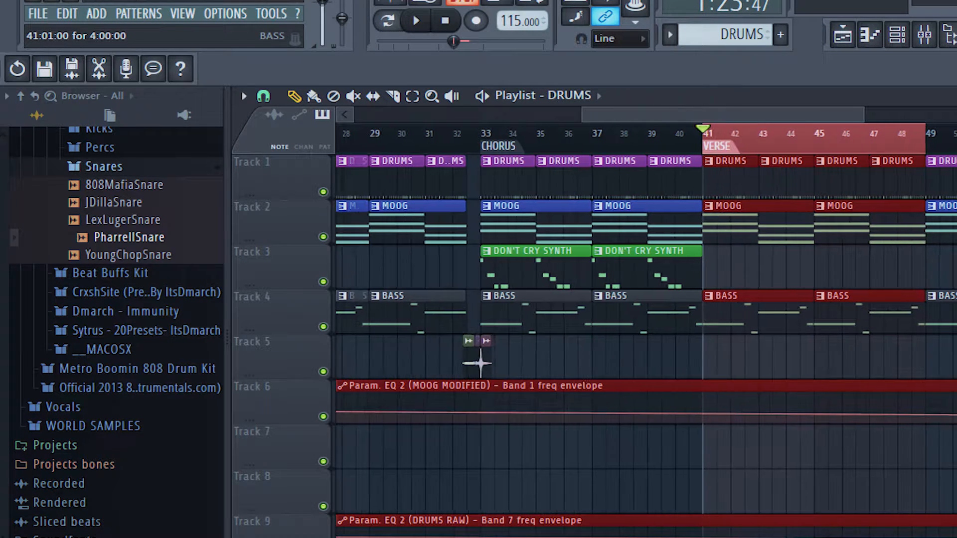
{"action": "scroll", "coordinate": [767, 319], "scroll_direction": "down", "scroll_amount": 3}
{"action": "double_click", "coordinate": [741, 460]}
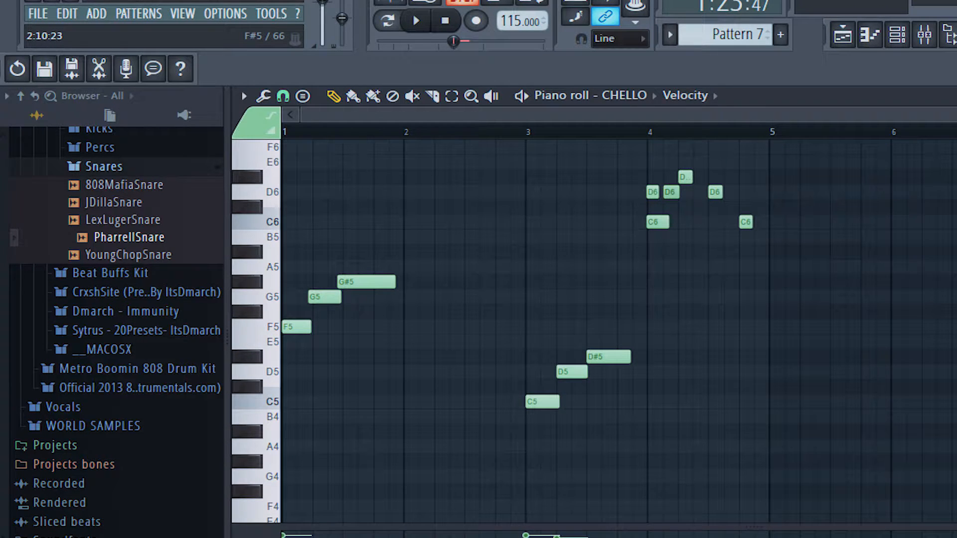
Play the second verse with the CHELLO mixer track selected to hear how it sits with the other tracks.
{"action": "left_click", "coordinate": [924, 34]}
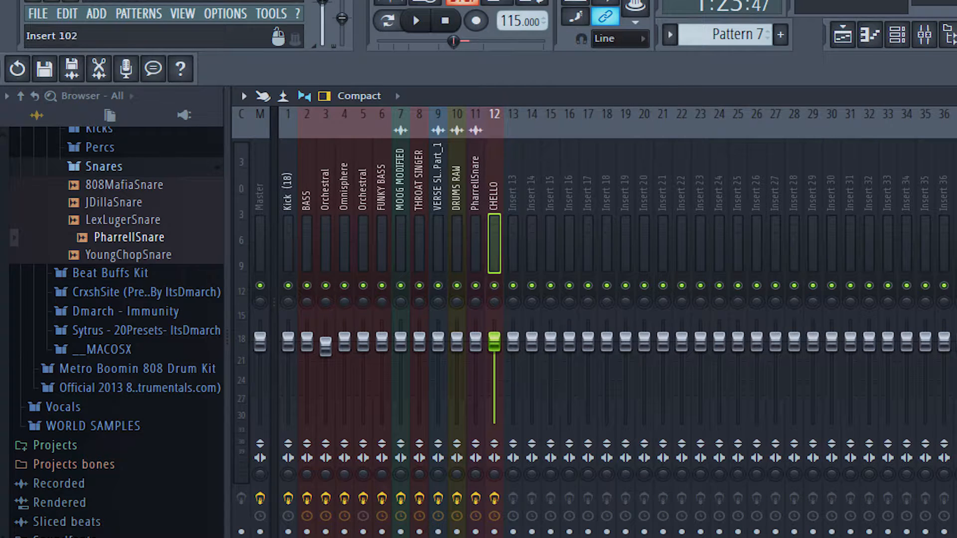
{"action": "key", "text": "space"}
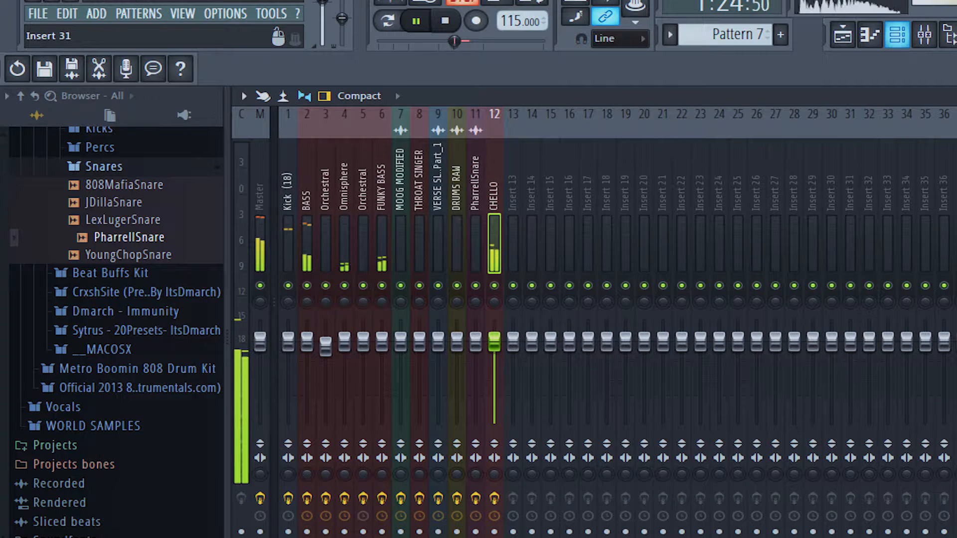
{"action": "left_click", "coordinate": [896, 33]}
Audition the CHELLO notes of Pattern 7 on their own in the piano roll.
{"action": "left_click", "coordinate": [869, 33]}
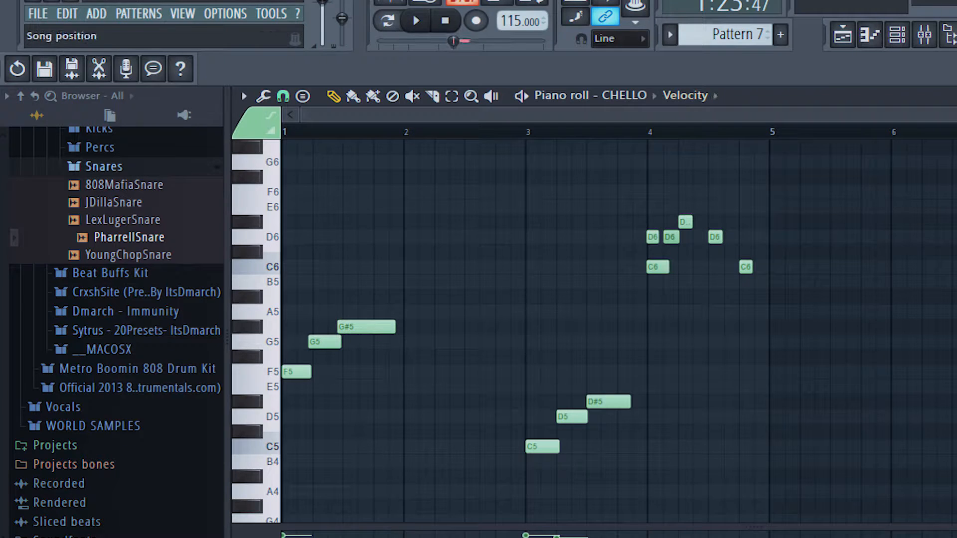
{"action": "key", "text": "space"}
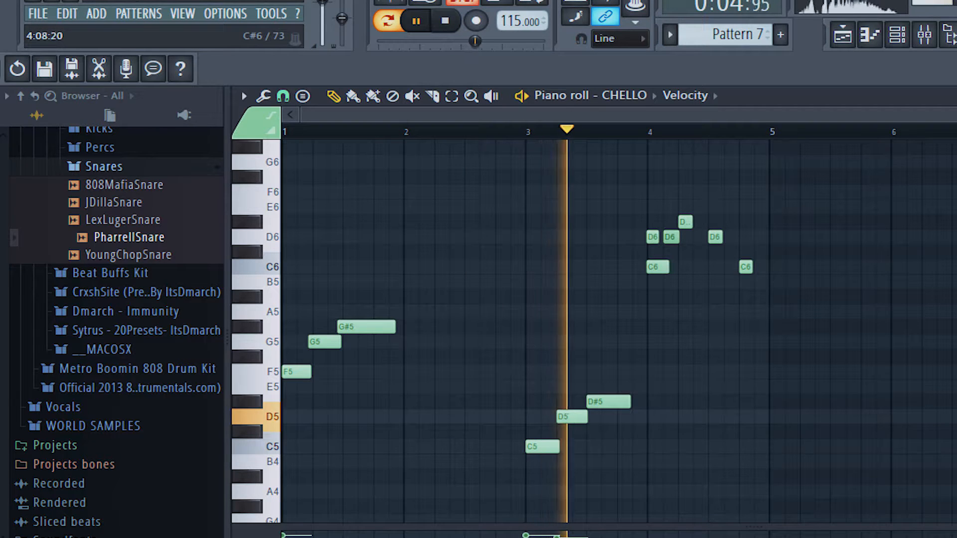
{"action": "key", "text": "space"}
While Pattern 7 plays, reshape the CHELLO parametric EQ by reducing the band 5 cut and boosting bands 6 and 7.
{"action": "left_click", "coordinate": [925, 34]}
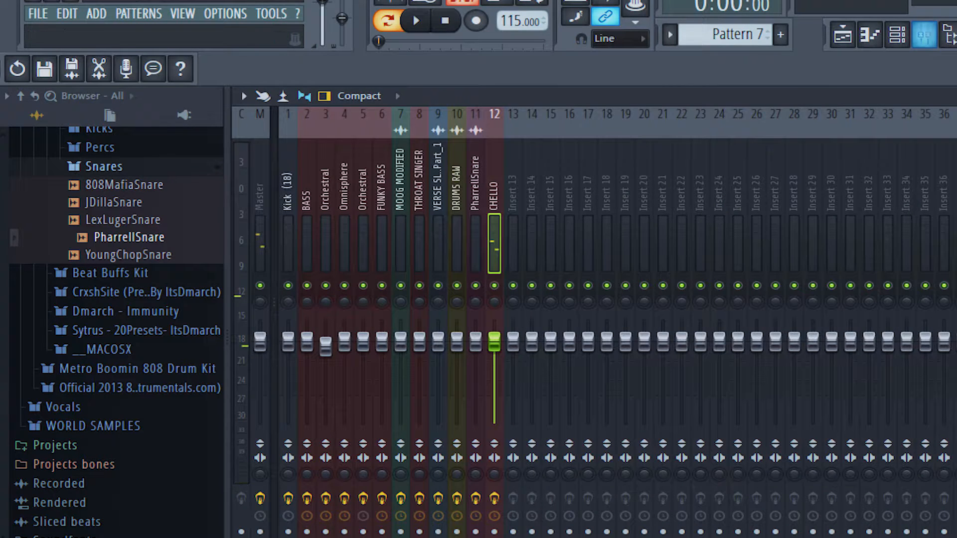
{"action": "left_click", "coordinate": [956, 149]}
{"action": "key", "text": "space"}
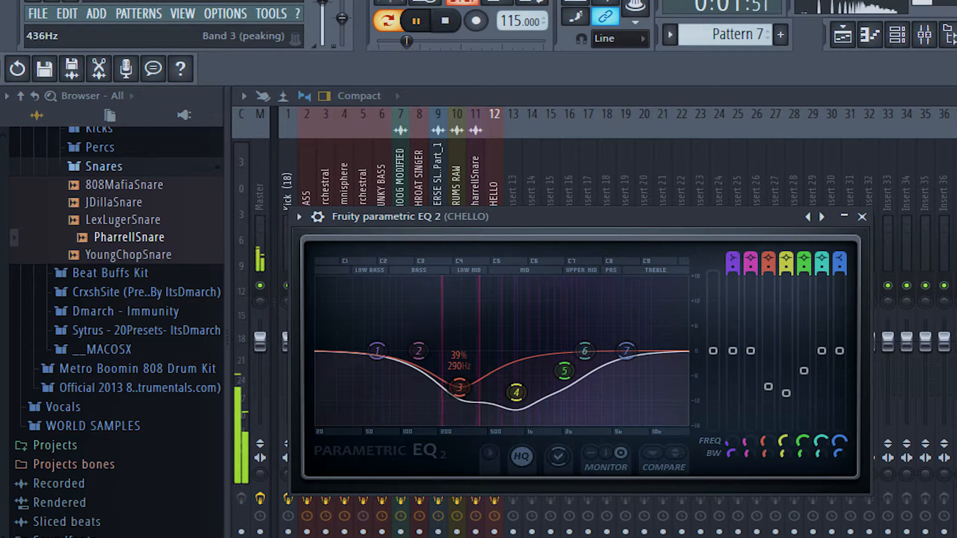
{"action": "left_click_drag", "start_coordinate": [564, 370], "coordinate": [558, 362]}
{"action": "left_click_drag", "start_coordinate": [626, 351], "coordinate": [599, 334]}
{"action": "key", "text": "space"}
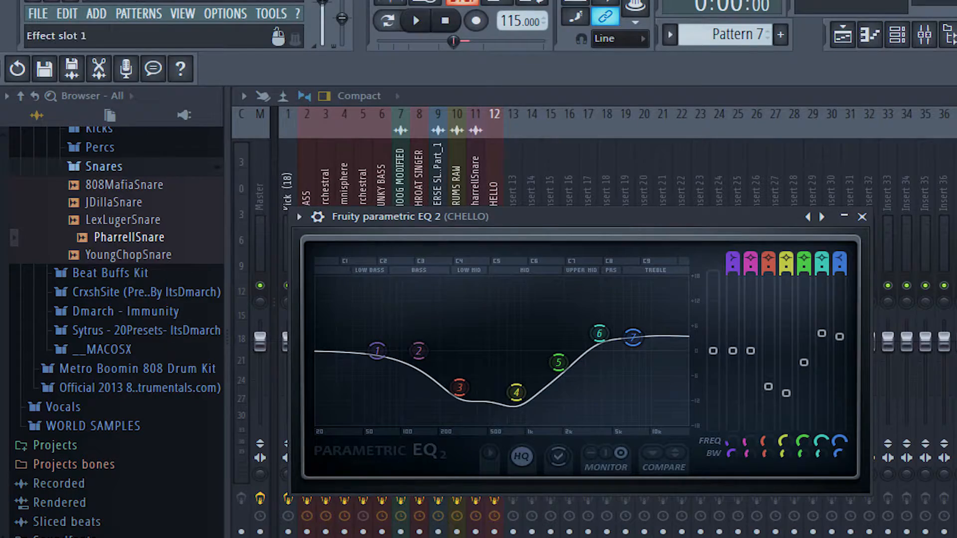
{"action": "key", "text": "Escape"}
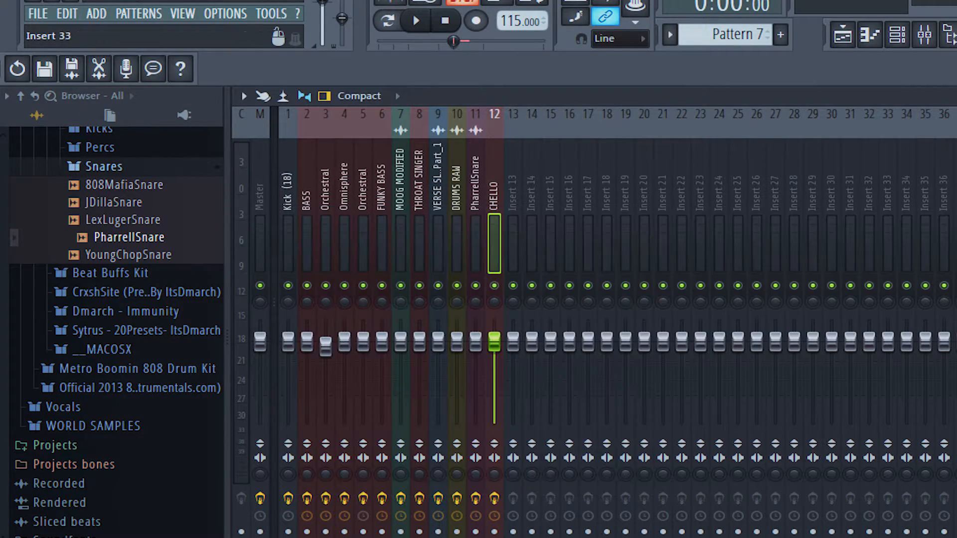
Play the second verse in the playlist to hear the equalized CHELLO in the full mix.
{"action": "key", "text": "space"}
{"action": "key", "text": "F5"}
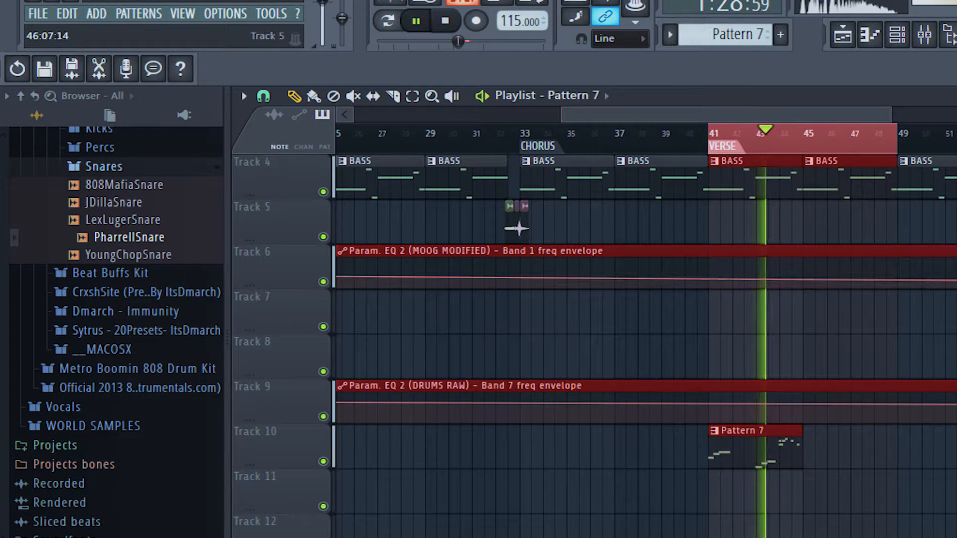
{"action": "key", "text": "space"}
Replay the second verse with the CHELLO track's parametric EQ open to watch its frequency display.
{"action": "key", "text": "F9"}
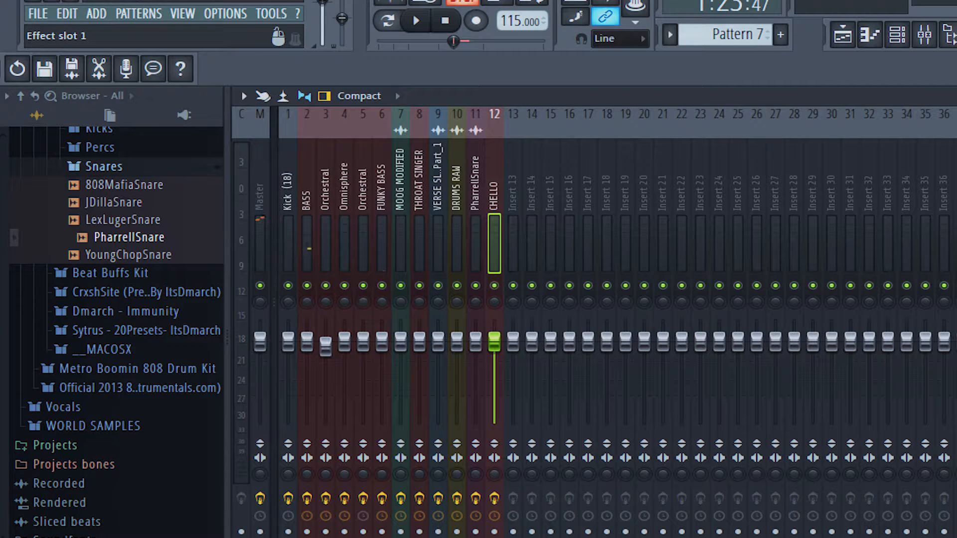
{"action": "left_click", "coordinate": [956, 150]}
{"action": "key", "text": "space"}
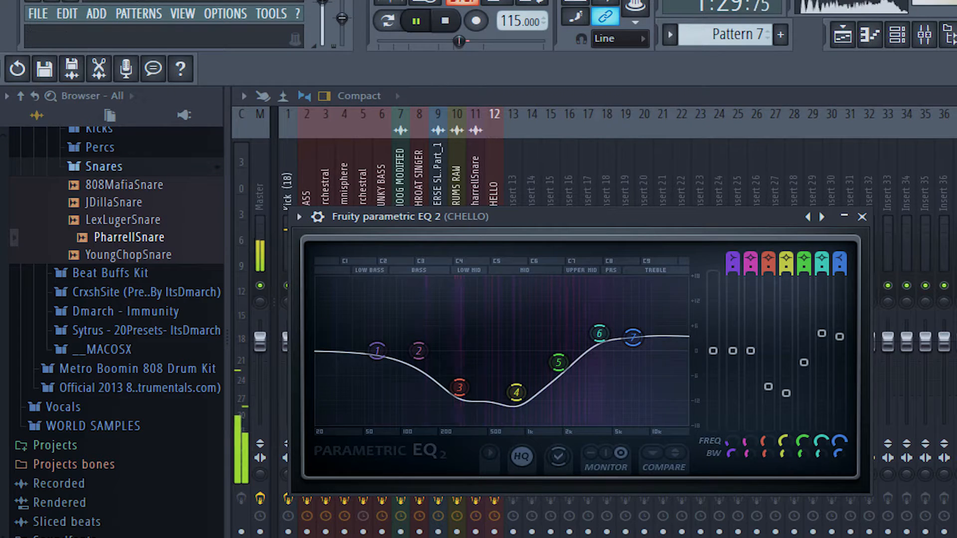
{"action": "key", "text": "space"}
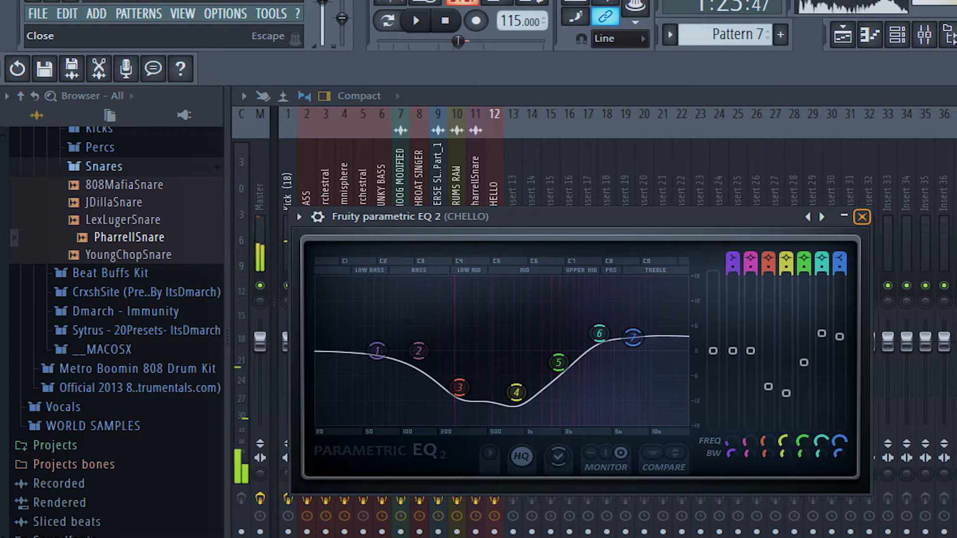
Close the CHELLO EQ and show the playlist around the chorus and second verse.
{"action": "left_click", "coordinate": [861, 217]}
{"action": "left_click", "coordinate": [842, 35]}
{"action": "scroll", "coordinate": [783, 239], "scroll_direction": "down", "scroll_amount": 5}
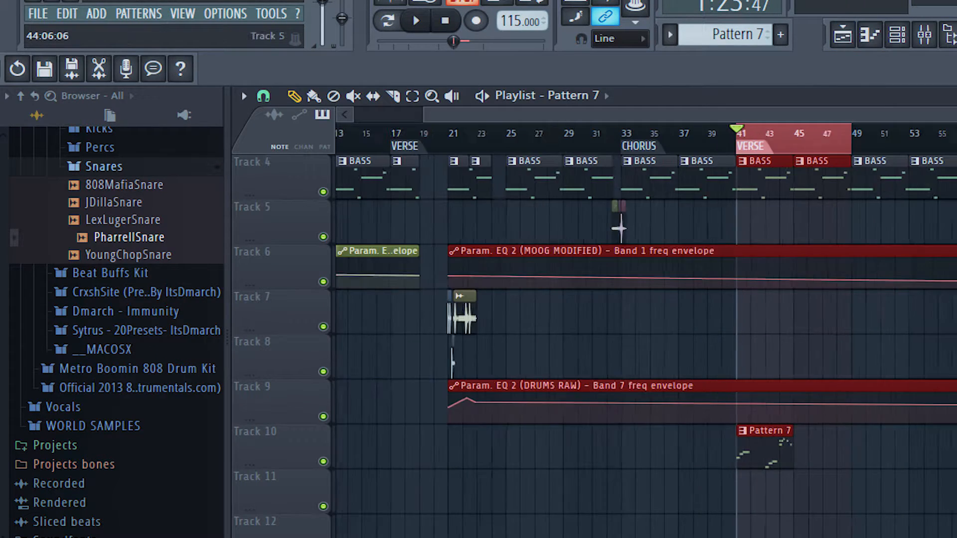